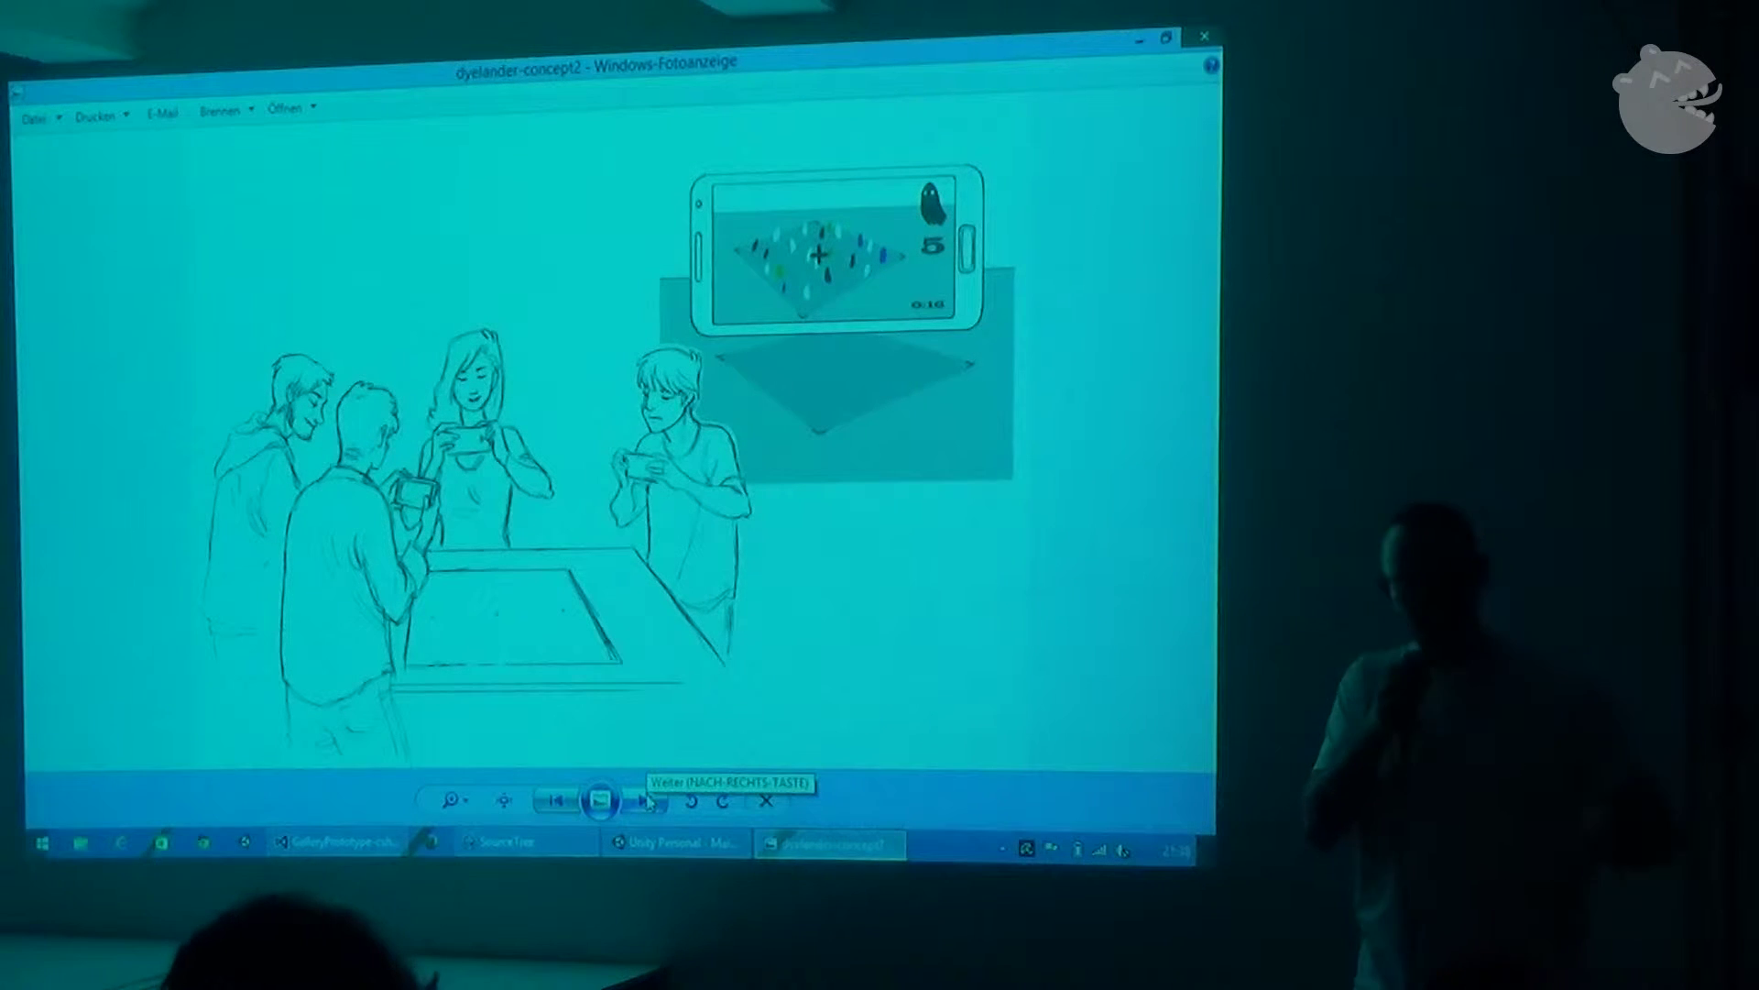
Step forward to the swirling ghost board image, then back to the players-with-smartphones sketch
click(649, 800)
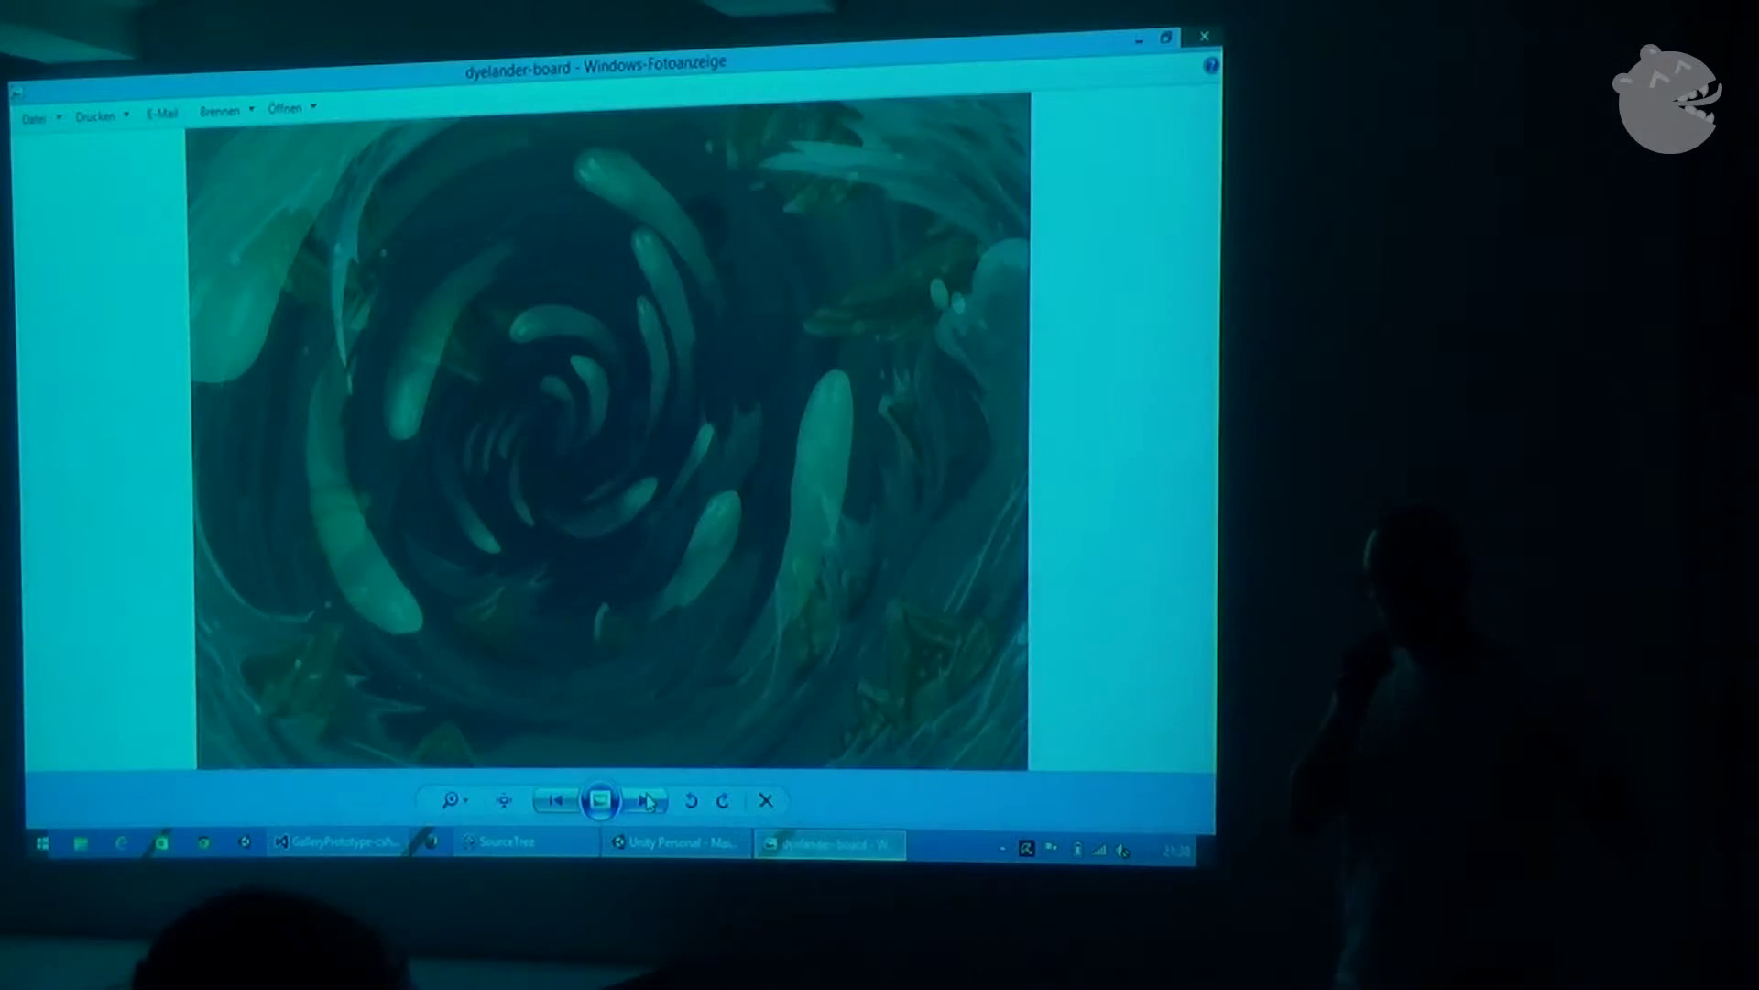
click(552, 801)
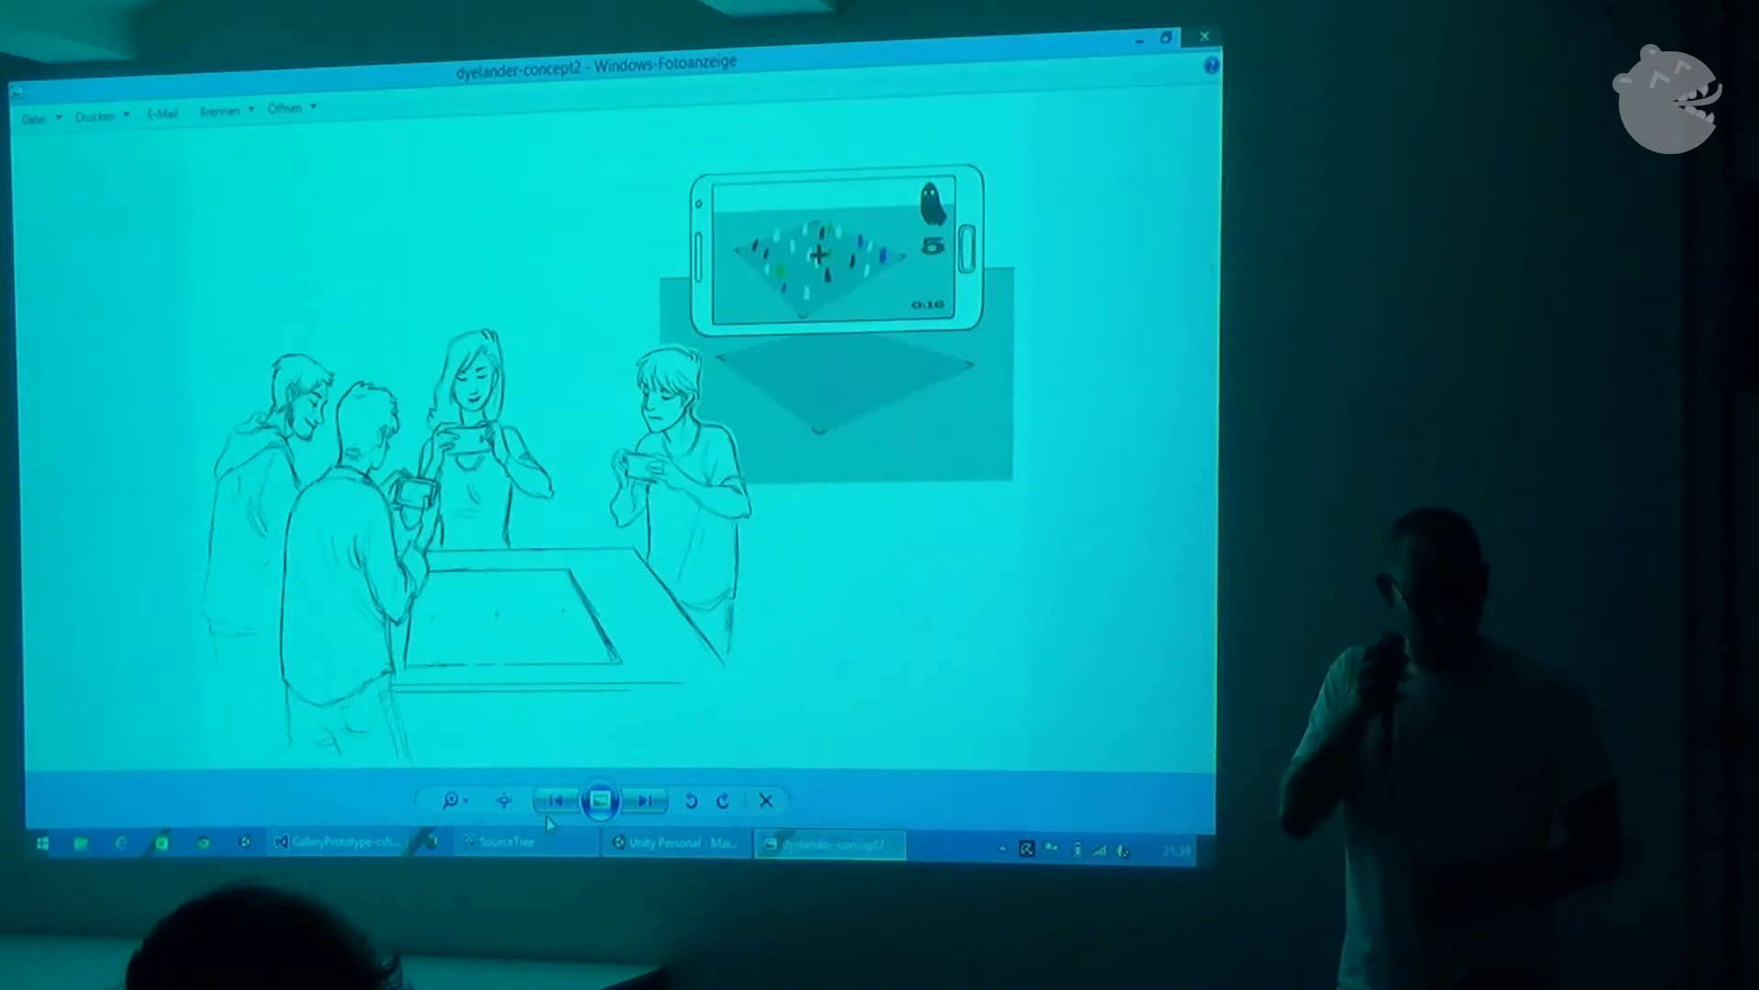
click(554, 806)
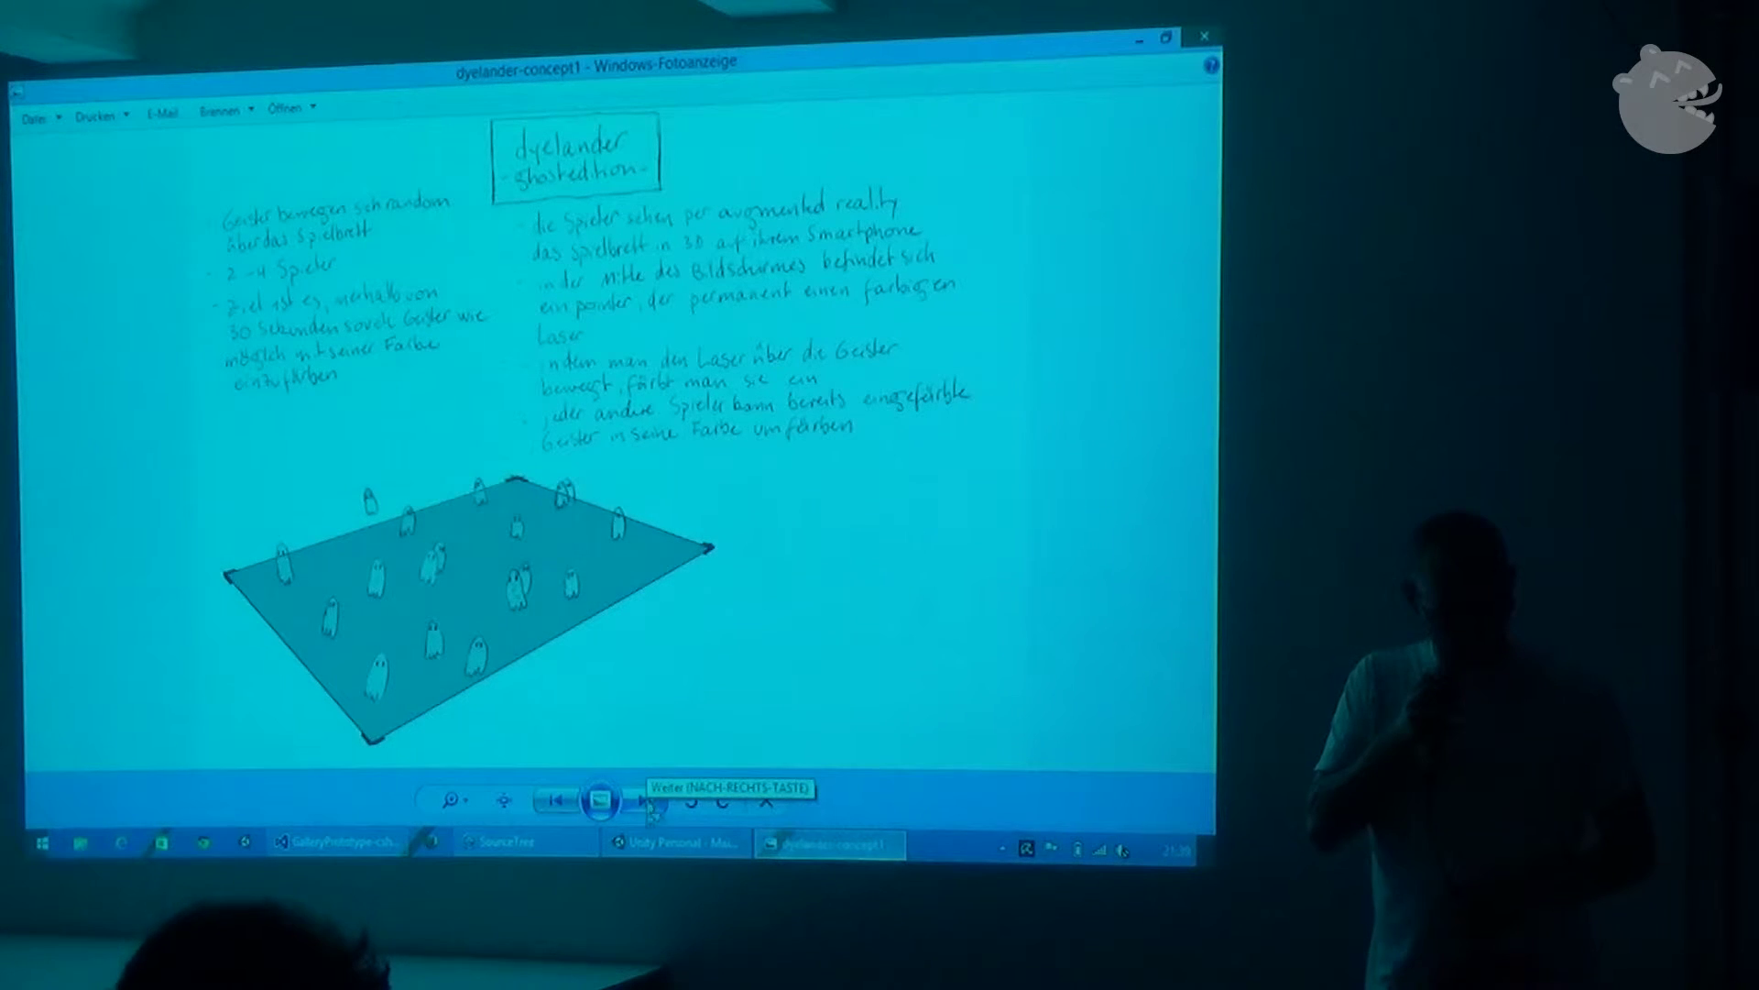
Bring the Unity editor forward and start play mode for the GalleryPrototype scene
click(650, 843)
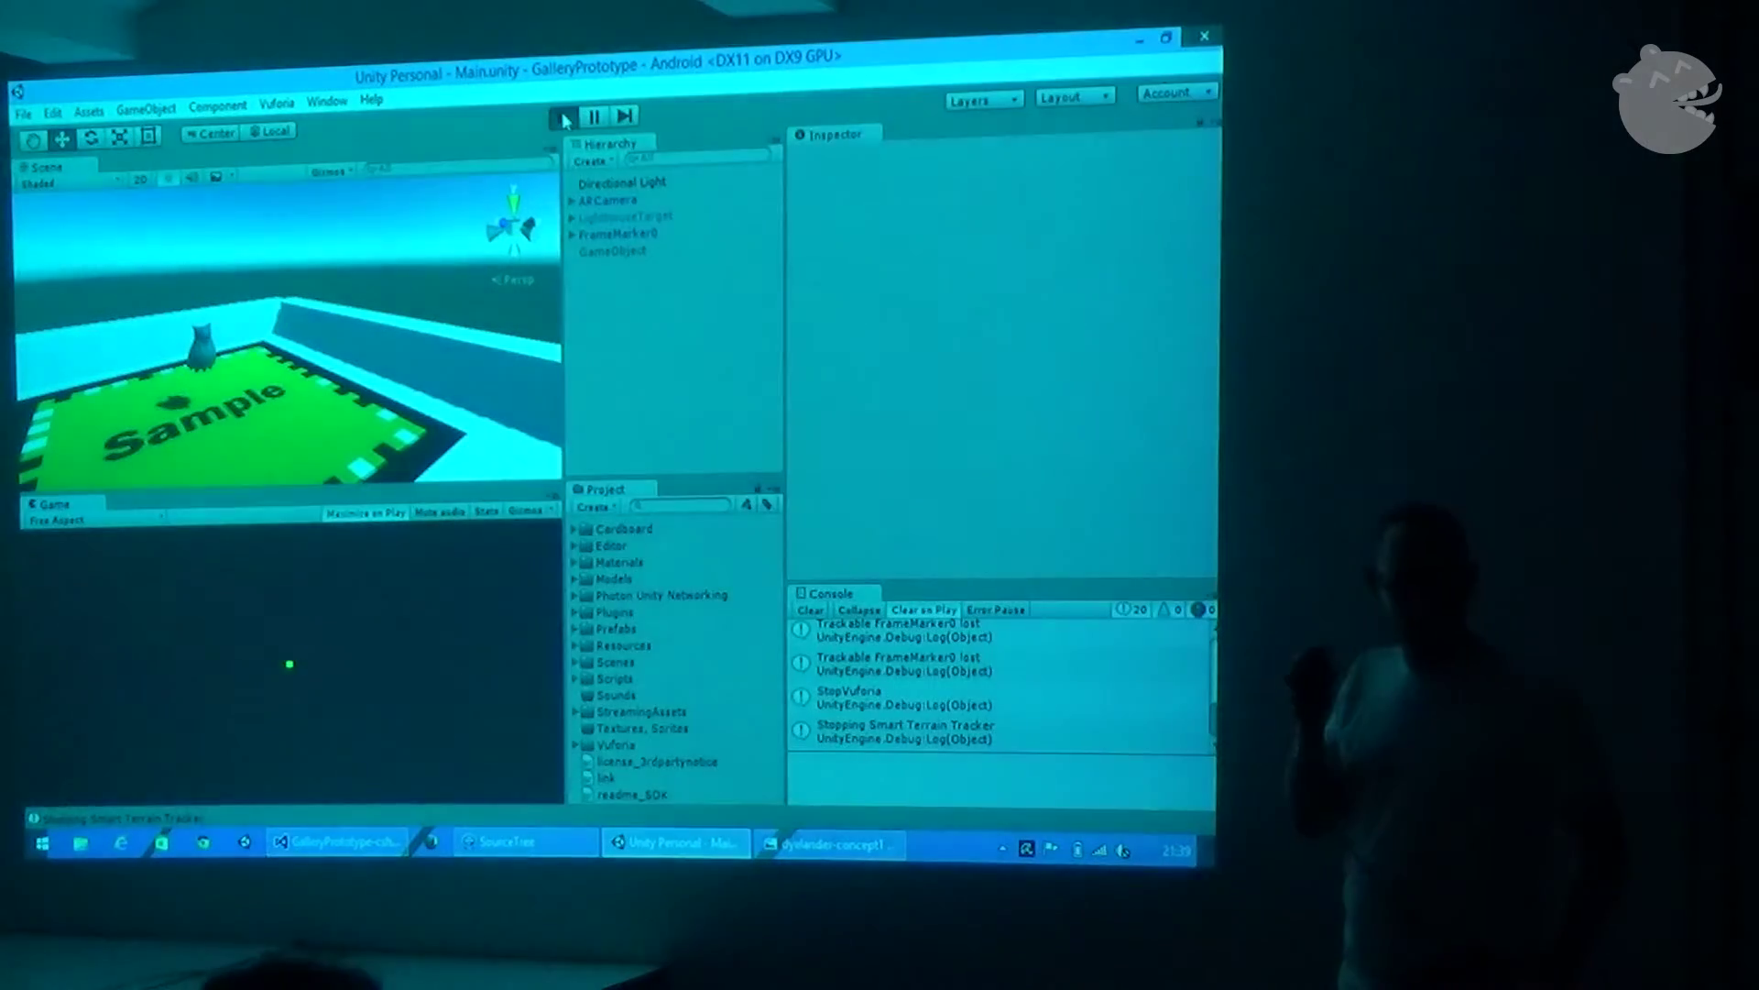
click(564, 118)
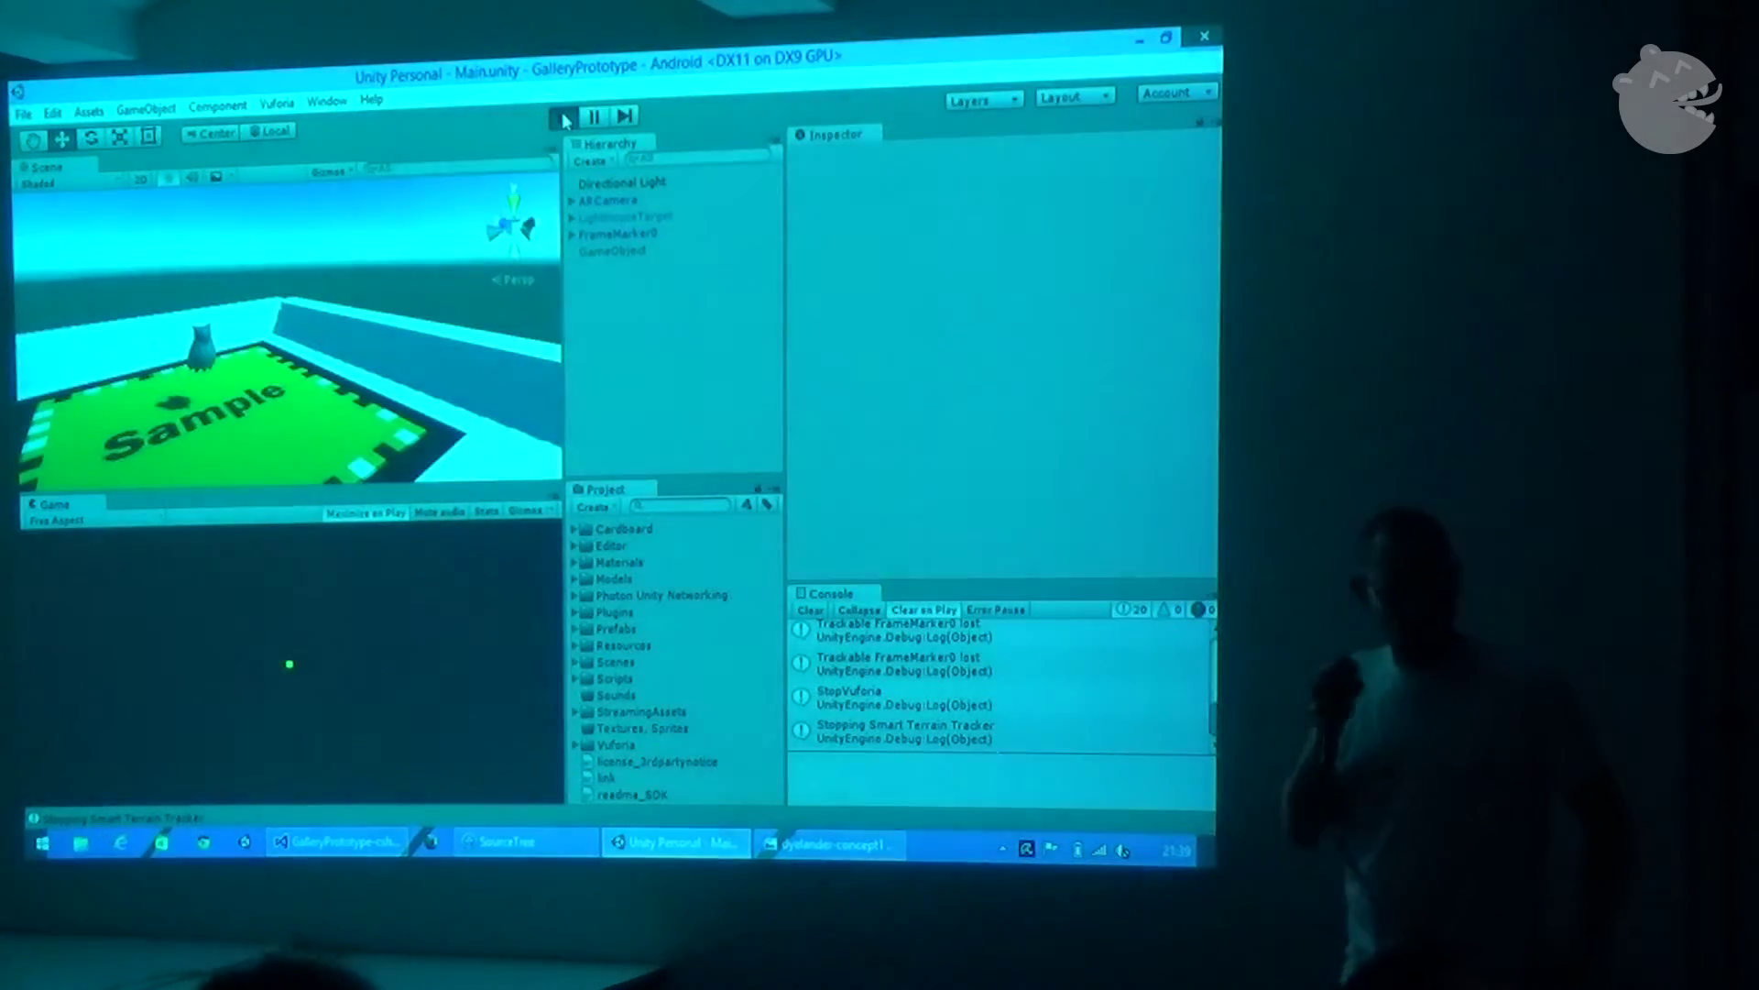